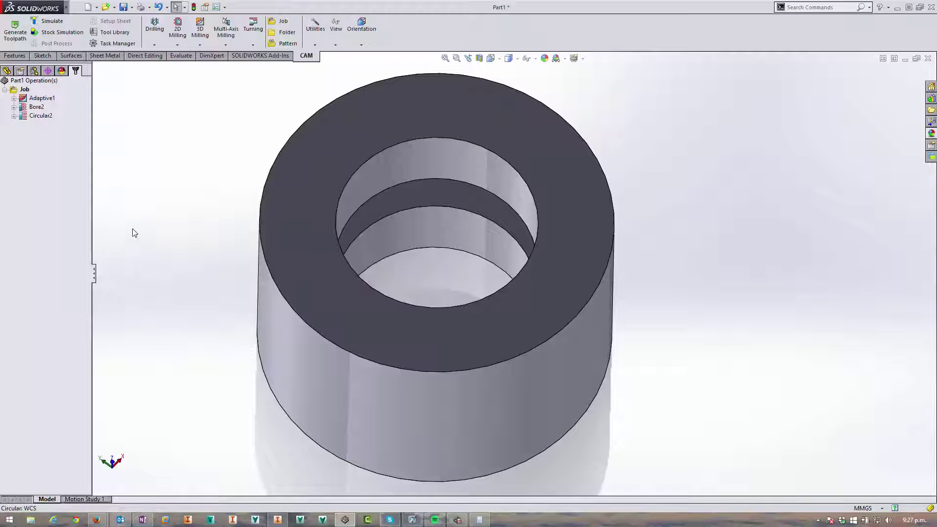
Display the toolpaths of Adaptive1, Bore2 and Circular2 in turn, and look through the available 2D milling operations
left_click(40, 98)
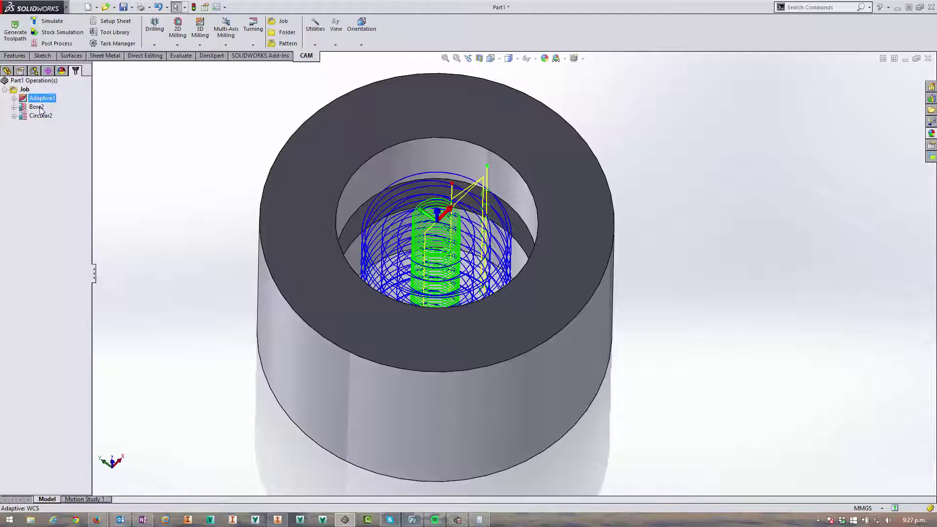
left_click(37, 107)
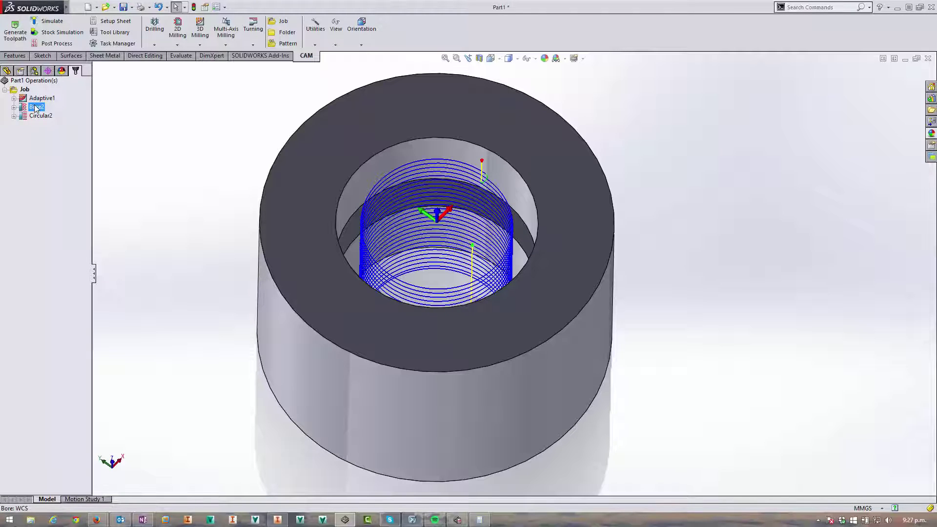
left_click(39, 116)
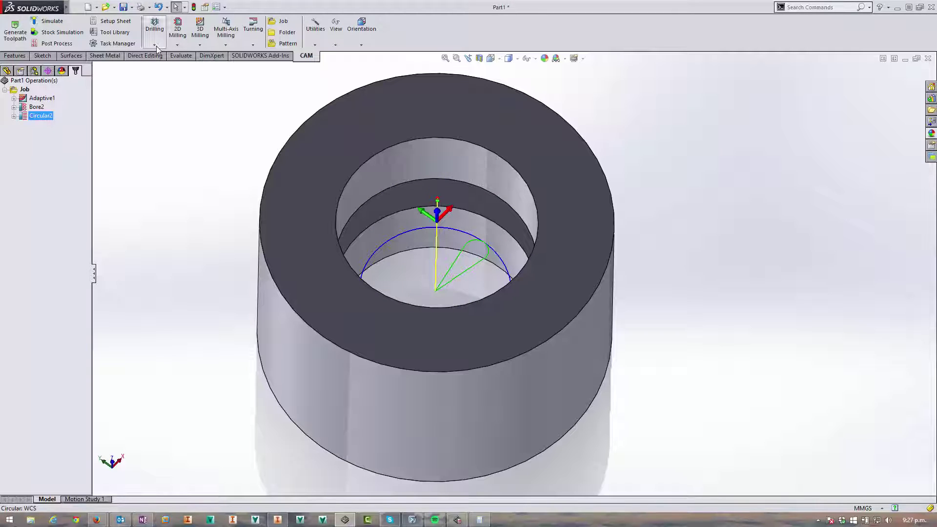
left_click(177, 45)
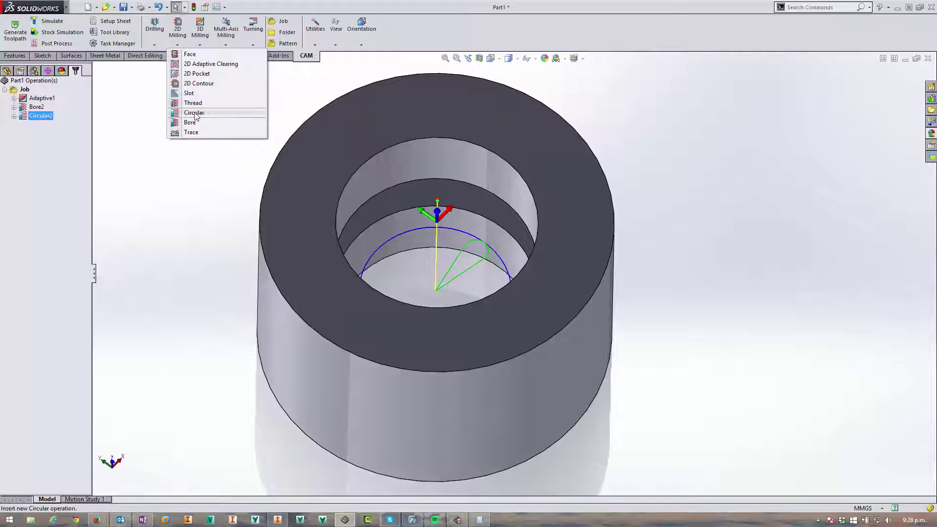
left_click(61, 140)
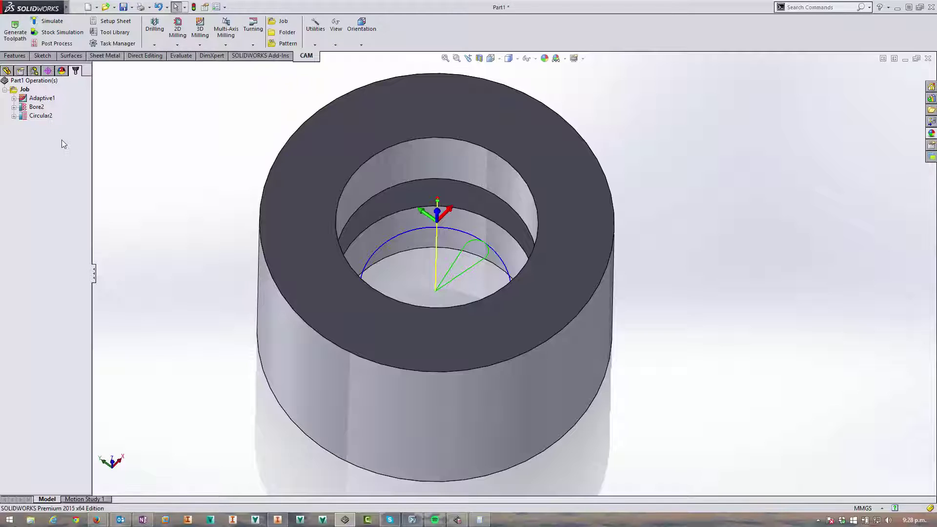
Open the Circular2 operation for editing and bring up its tool library
left_click(41, 116)
right_click(45, 116)
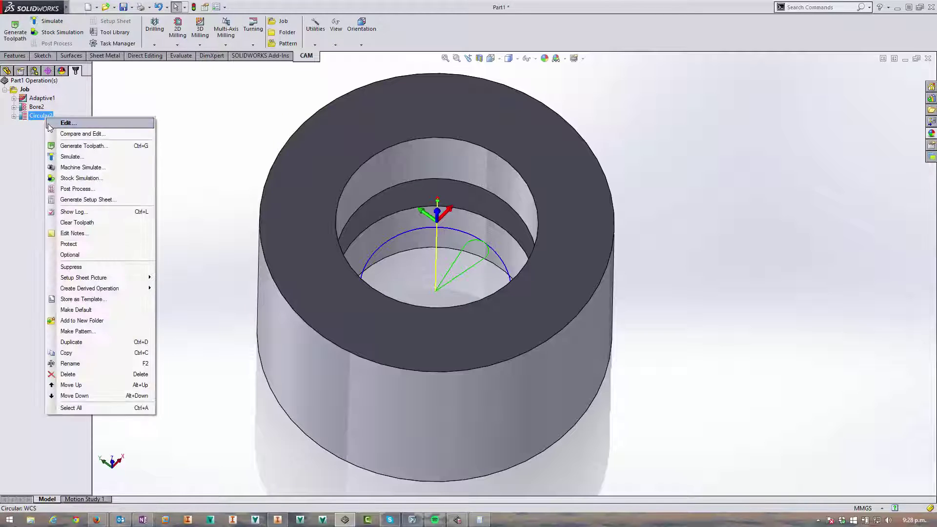
left_click(50, 127)
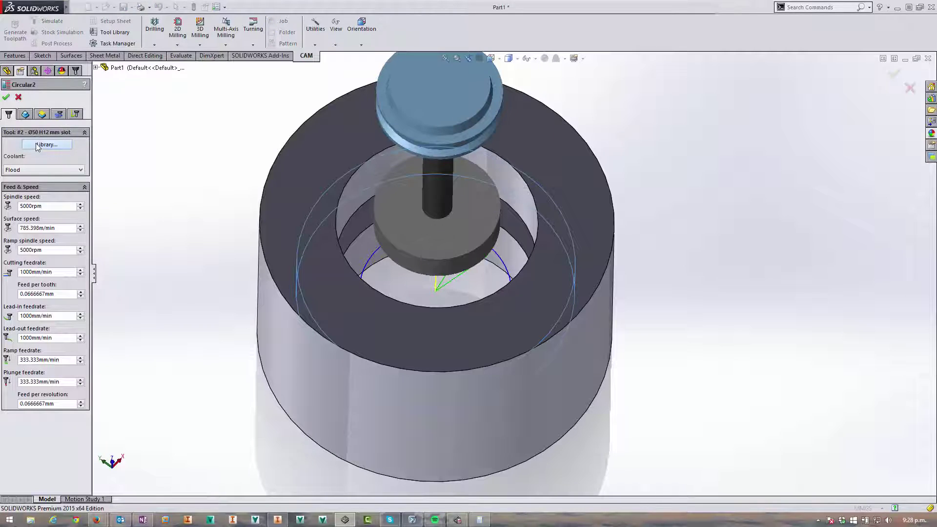
left_click(46, 144)
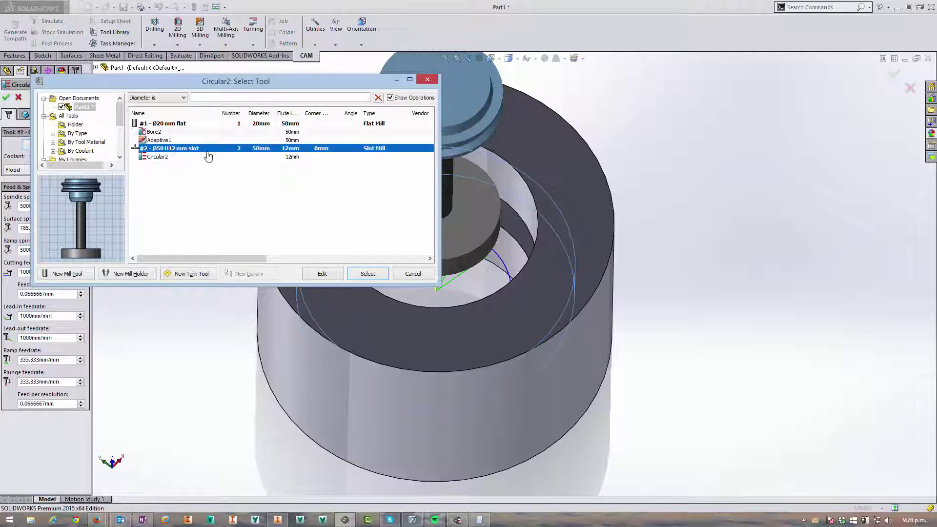
Examine the cutter geometry of the #2 Ø50 H12 mm slot mill, then return to the Circular2 settings
left_click(77, 275)
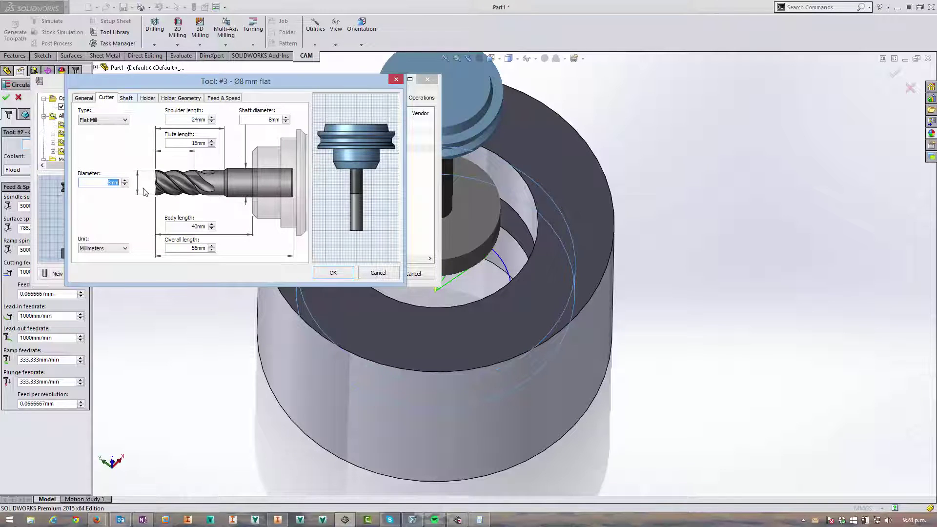
key("Escape")
right_click(165, 150)
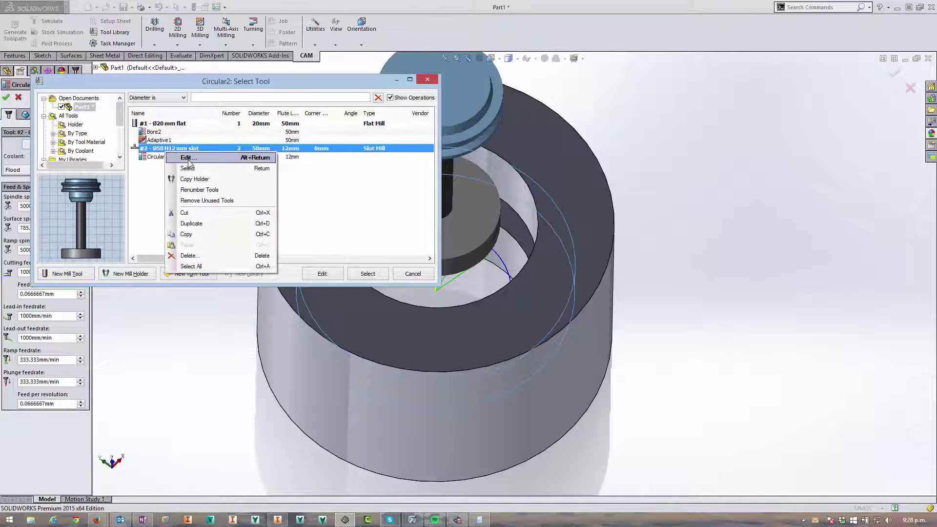
left_click(188, 159)
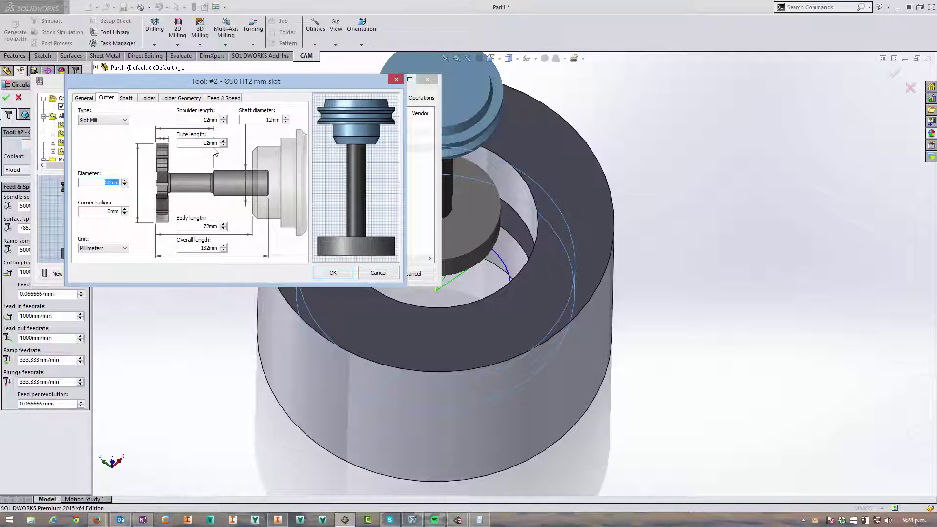
left_click_drag(346, 174, 347, 151)
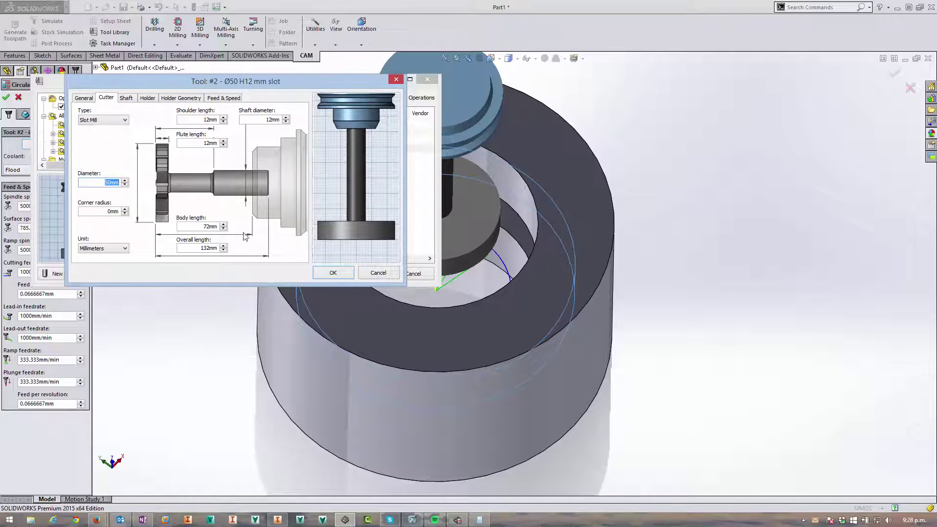
left_click(378, 273)
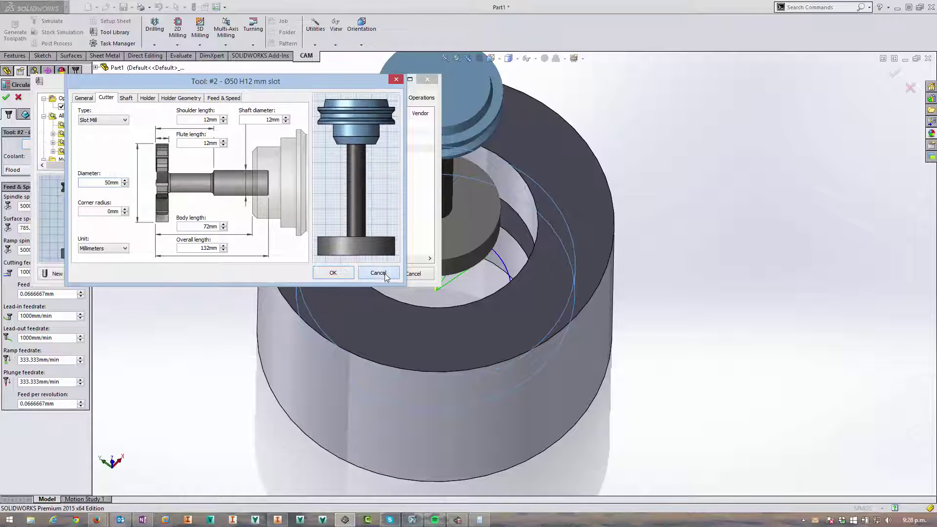
left_click(368, 274)
Review the bore face chosen as Circular2's geometry and the operation's clearance, retract, top and bottom heights
left_click(24, 116)
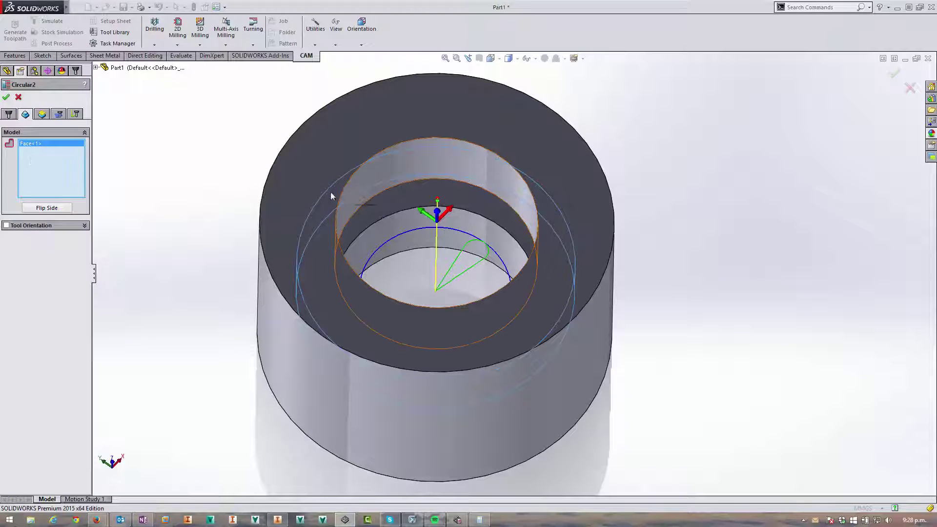
middle_click_drag(274, 146, 283, 194)
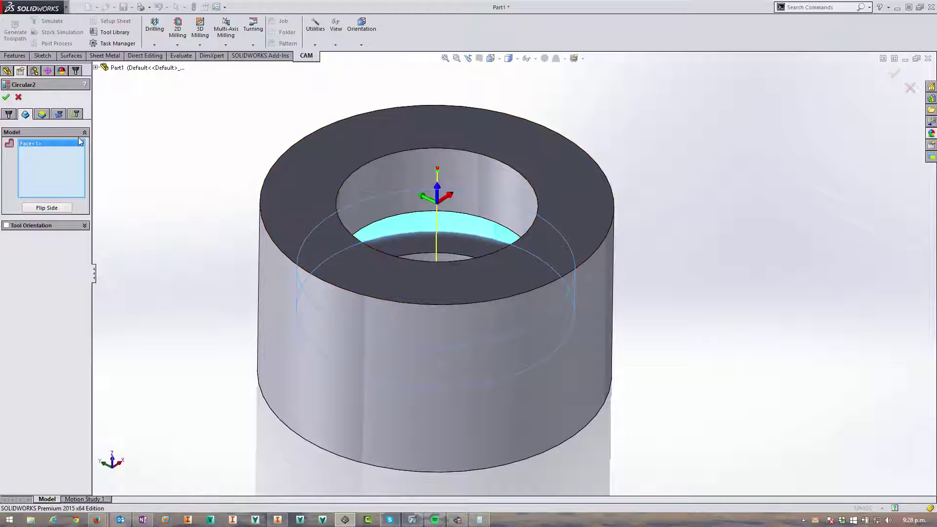
left_click(42, 114)
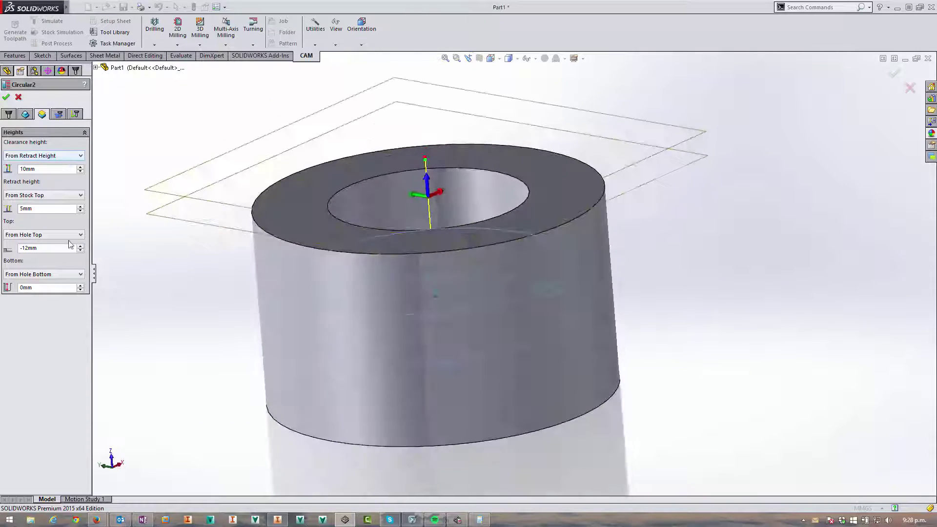
left_click(41, 288)
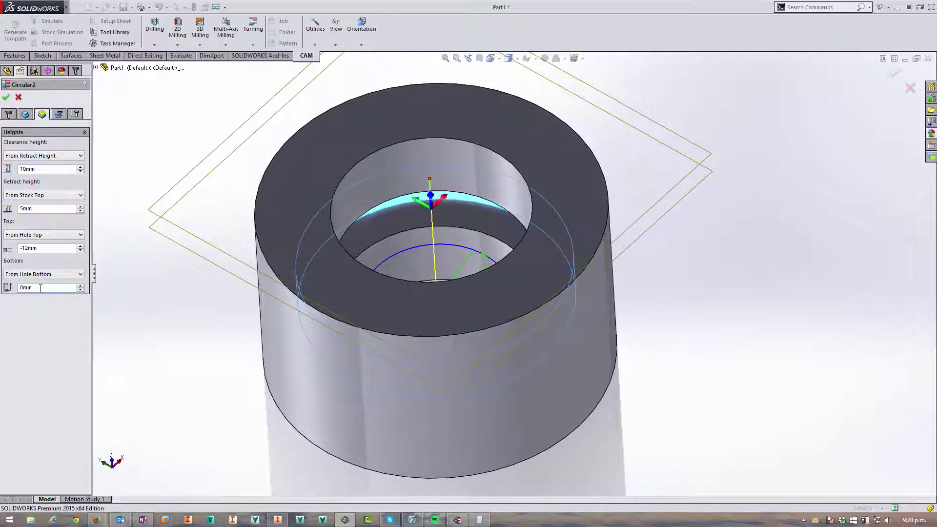
left_click(42, 249)
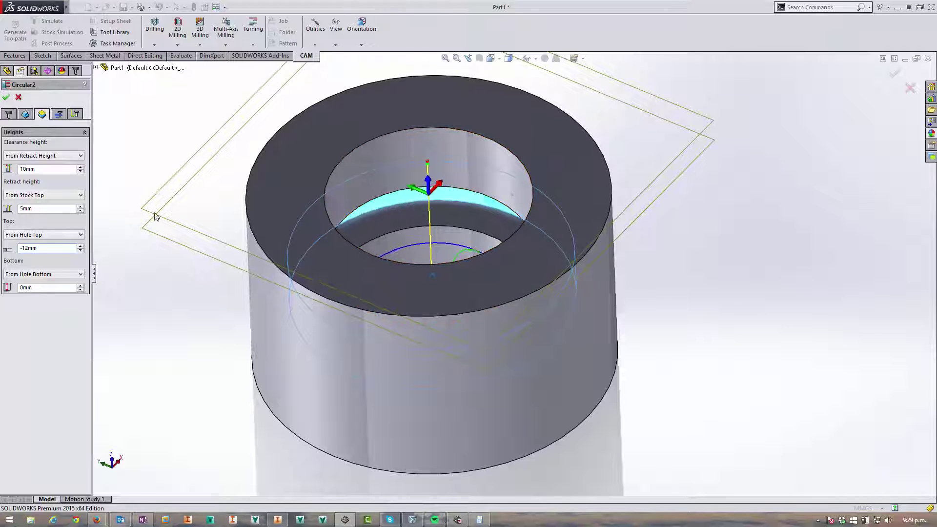
Examine Circular2's pass settings, including multiple depths, and inspect its circular toolpath inside the bore up close
left_click(58, 116)
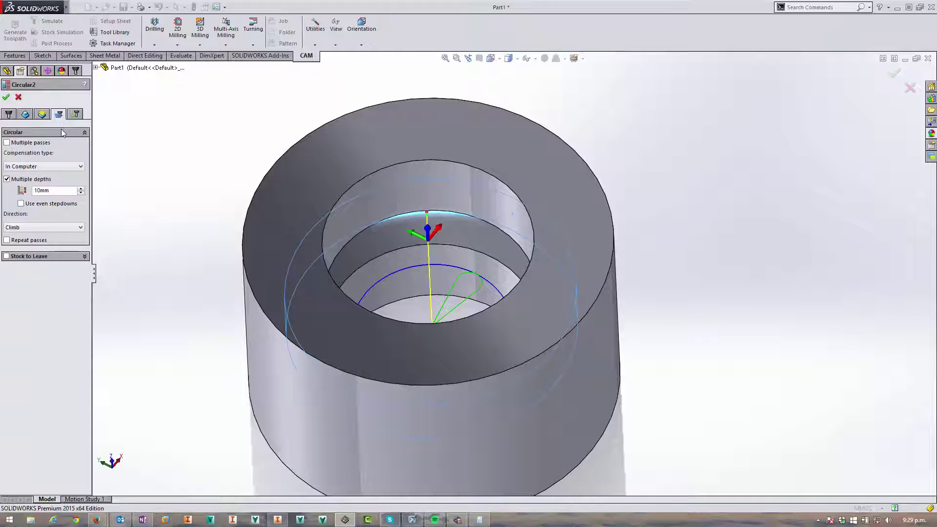
mouse_move(50, 193)
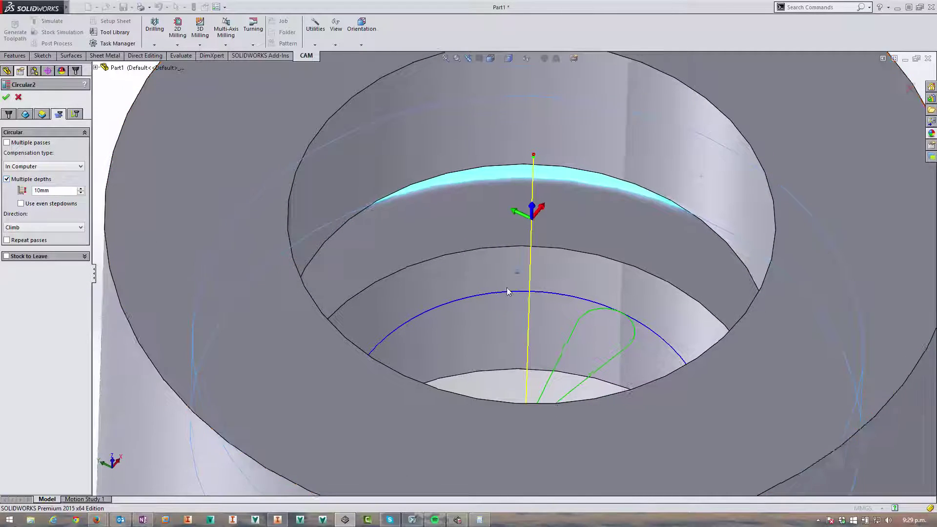
scroll(535, 269, "down", 15)
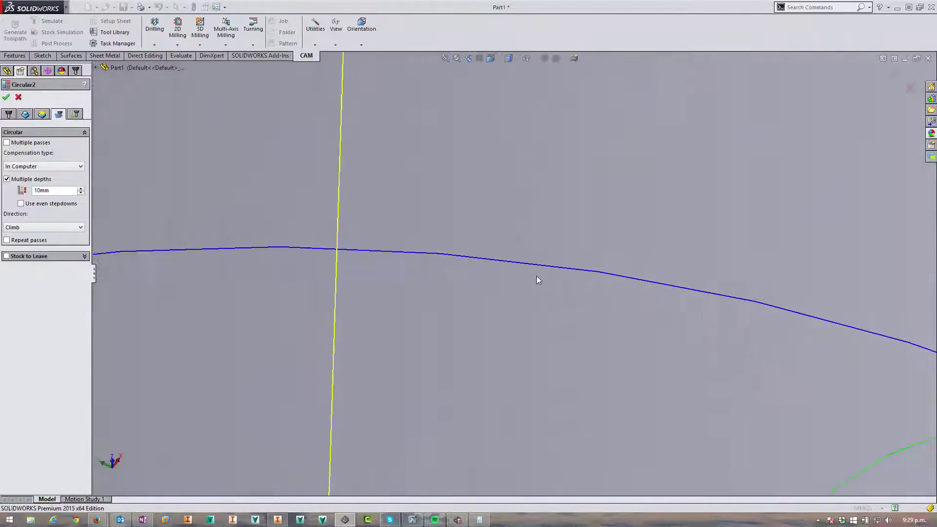
scroll(542, 268, "up", 4)
scroll(543, 267, "up", 10)
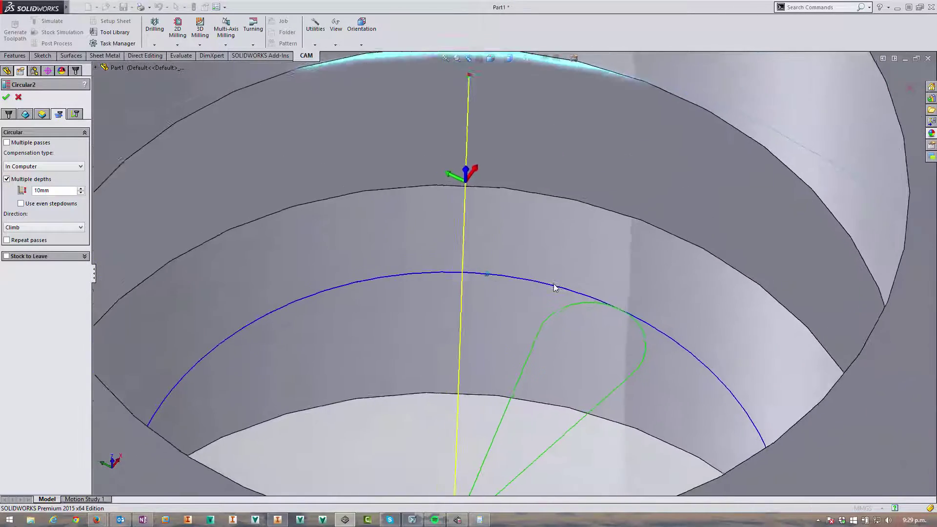
scroll(472, 276, "up", 4)
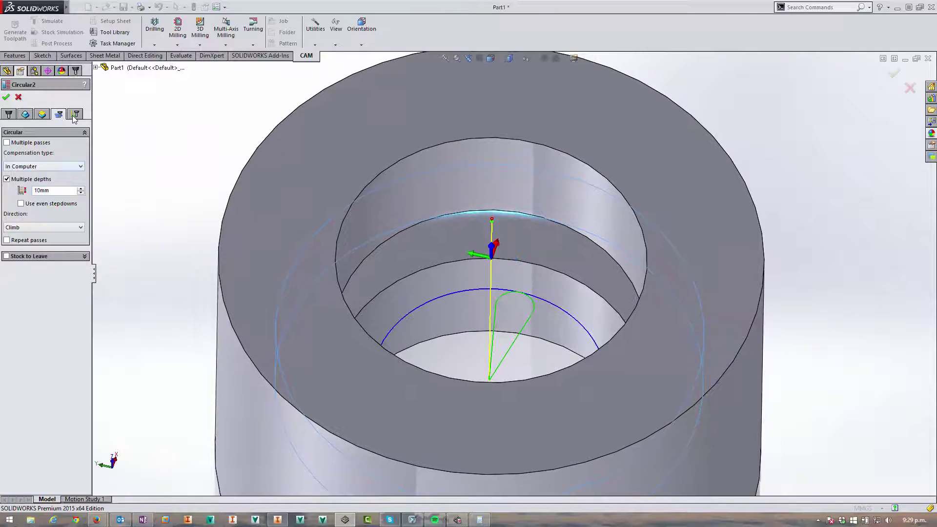
scroll(397, 201, "up", 1)
middle_click_drag(398, 202, 486, 362)
Set Circular2's linear lead length and horizontal lead in/out radius to 5 mm each, and apply the edited operation
left_click(75, 114)
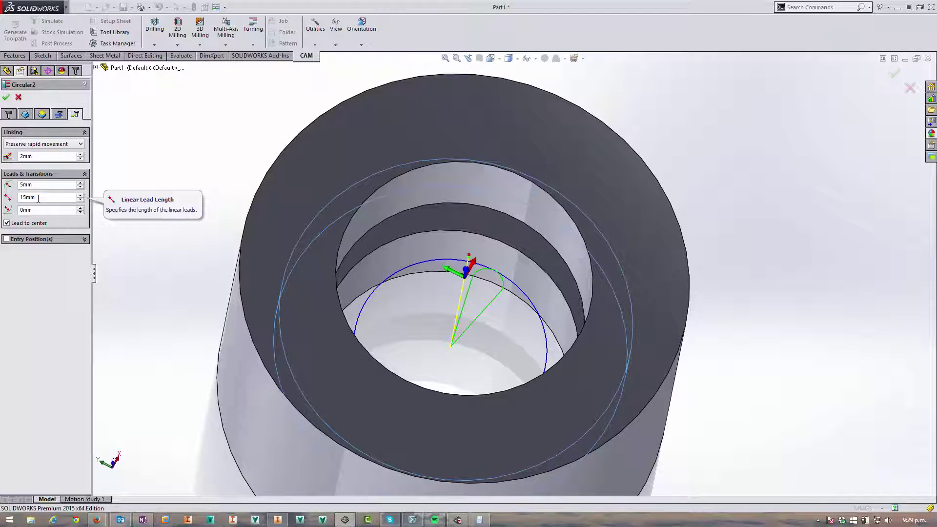
double_click(38, 198)
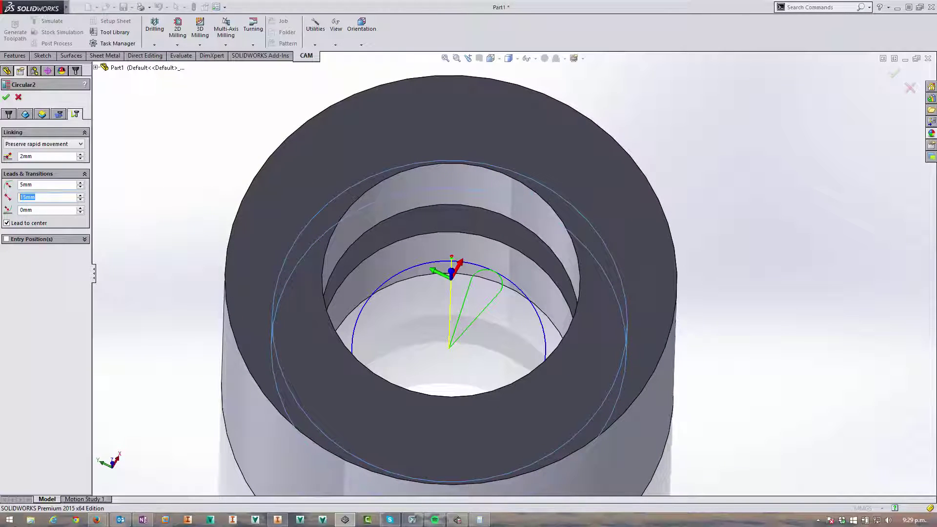
type("5")
type("10")
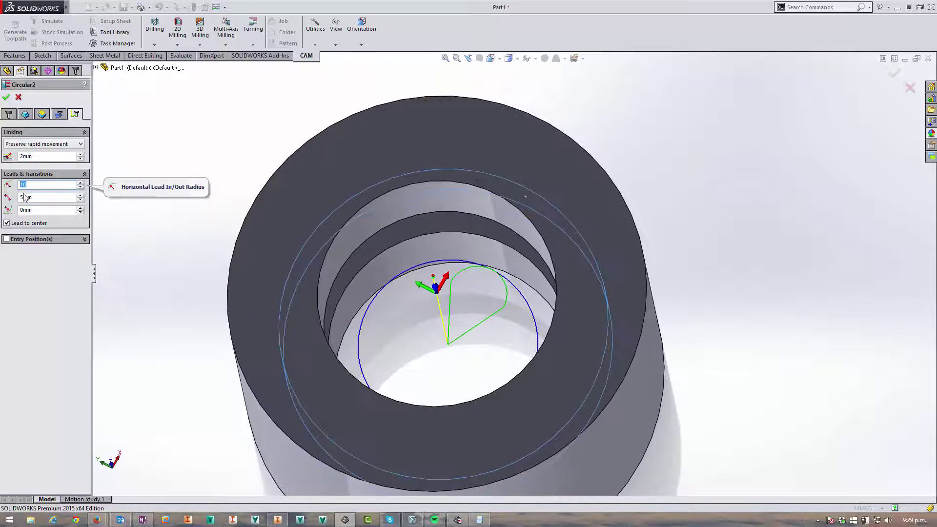
type("5")
left_click(36, 198)
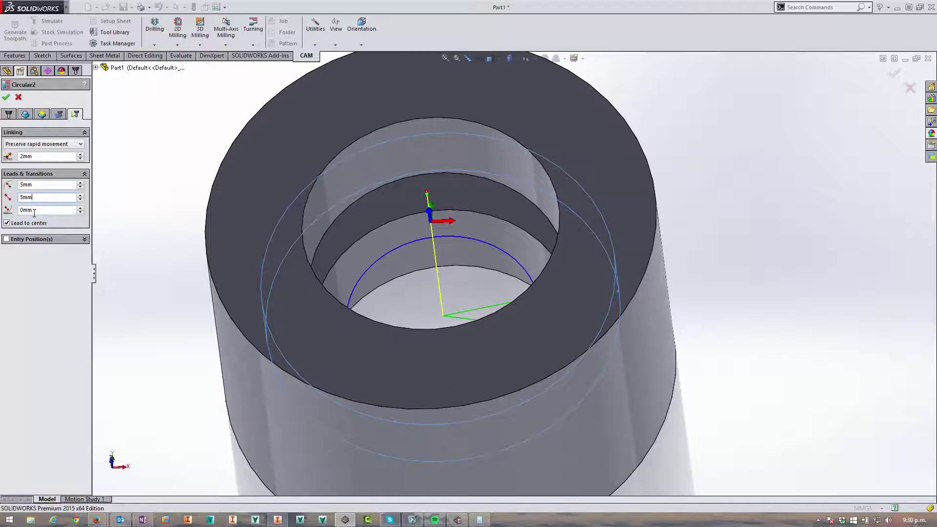
scroll(345, 335, "down", 5)
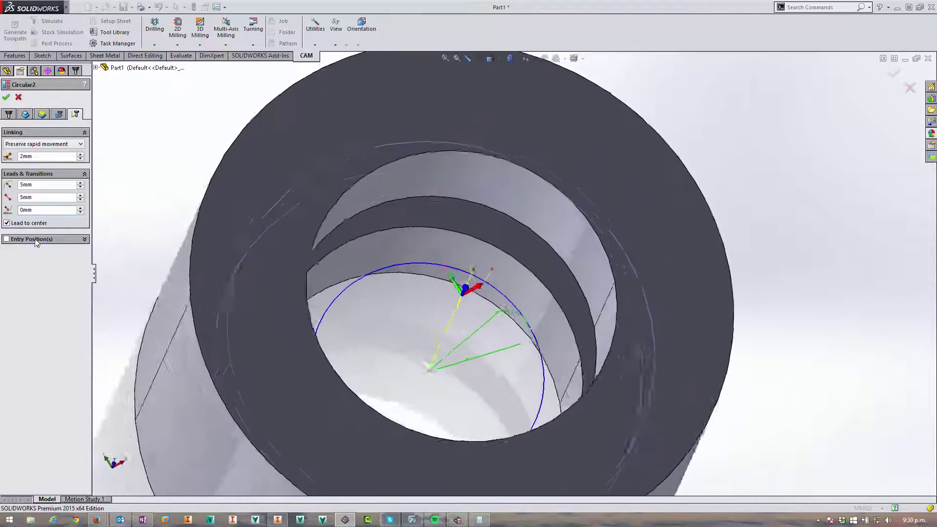
left_click(6, 97)
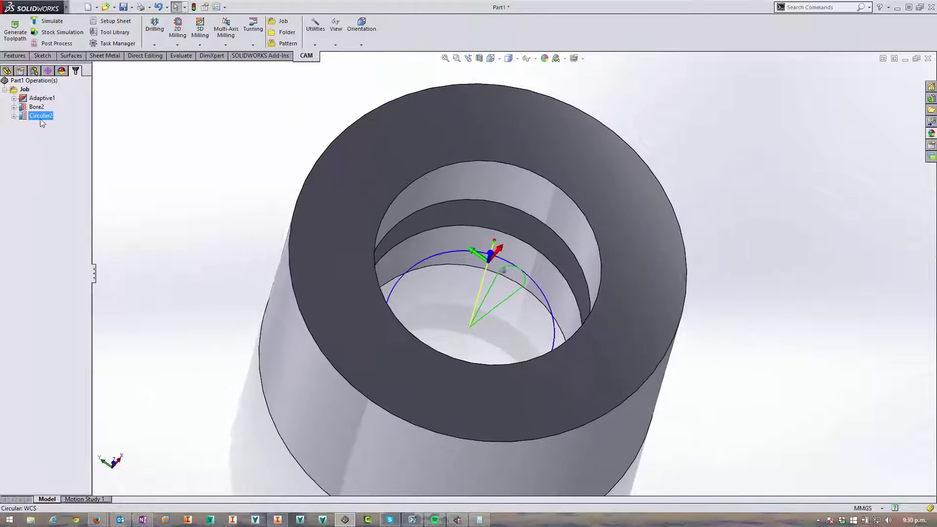
Simulate the Circular2 toolpath with the tool shown, and increase the playback speed
right_click(40, 119)
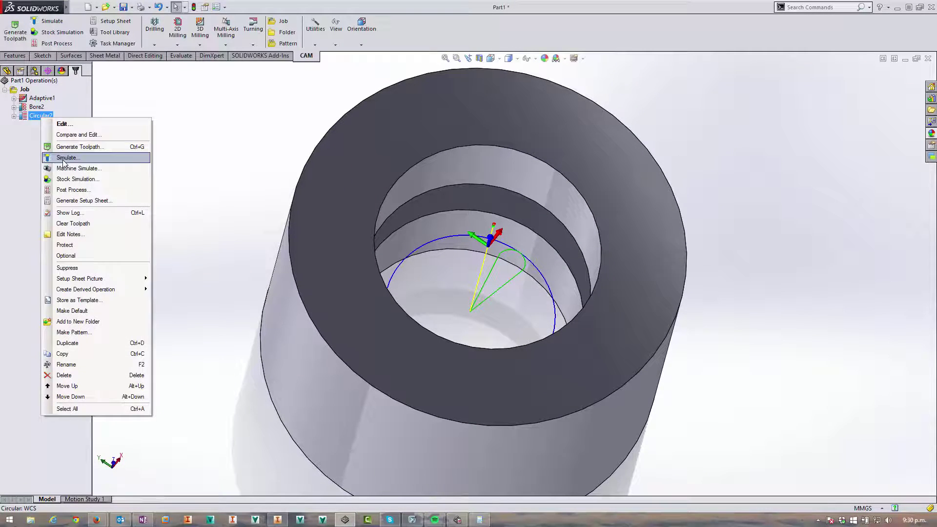
left_click(64, 158)
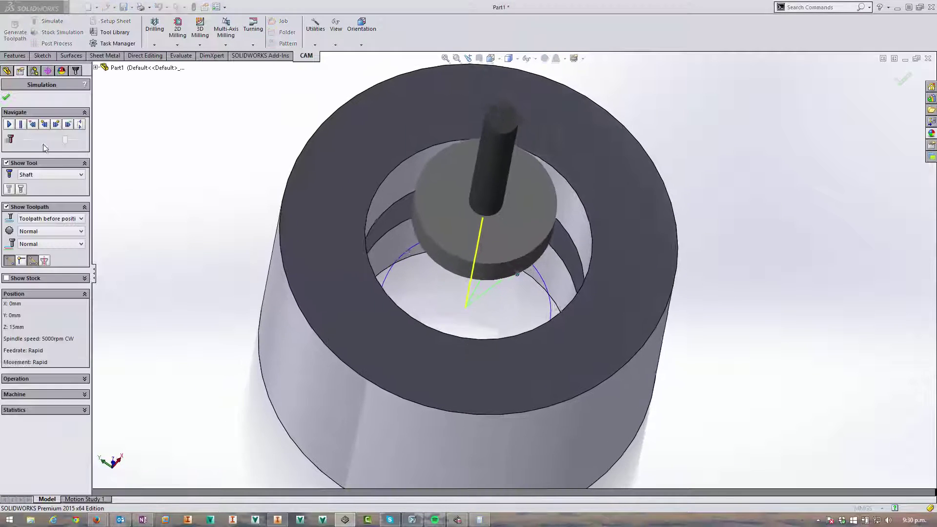
left_click_drag(68, 140, 72, 140)
left_click(9, 124)
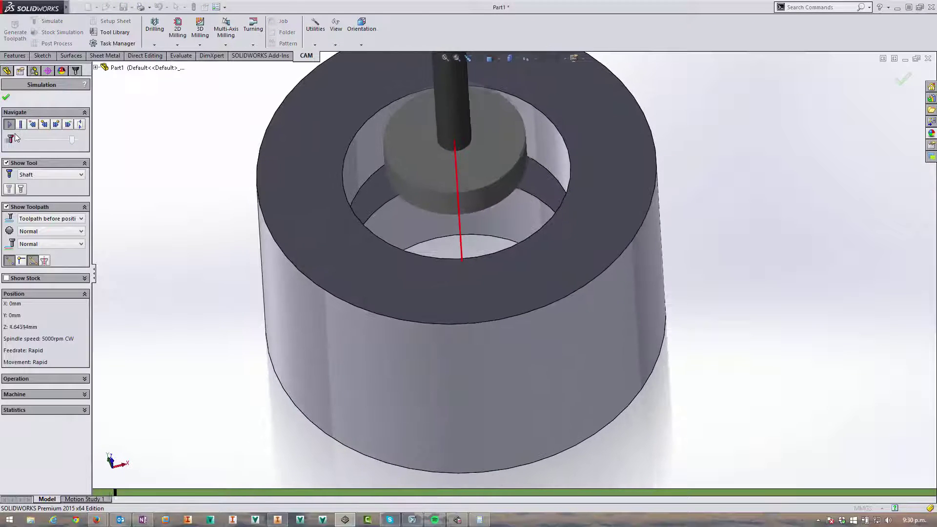
left_click_drag(71, 140, 82, 143)
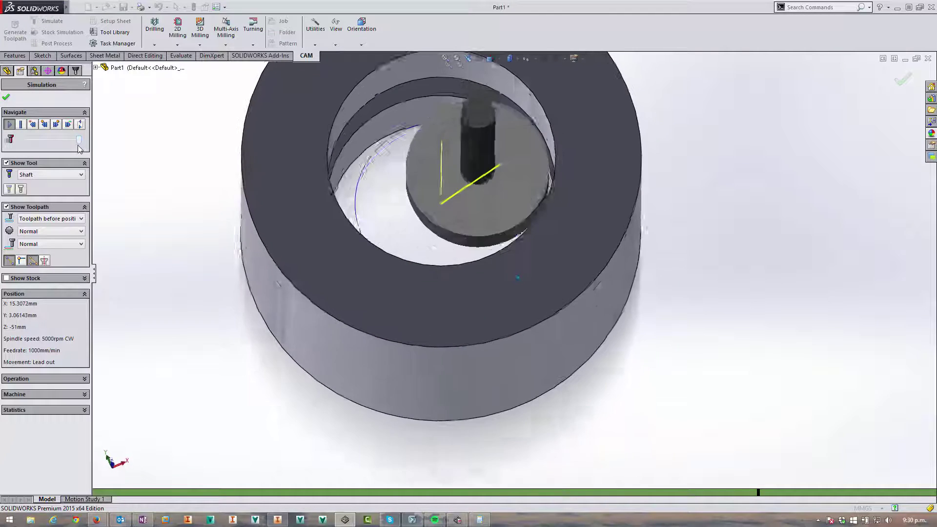